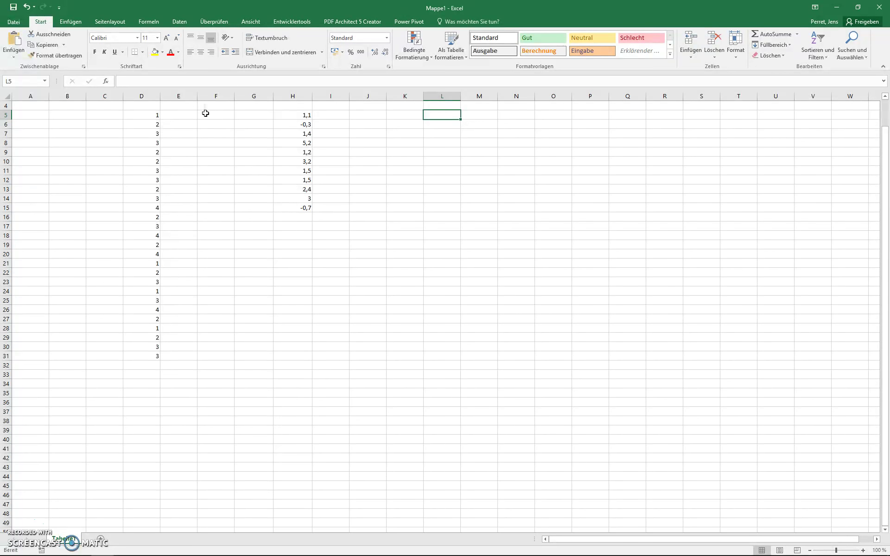
- Enter =SUMME(D5:D31)/ANZAHL(D5:D31) in F5, giving the mean 2,51851852
click(213, 113)
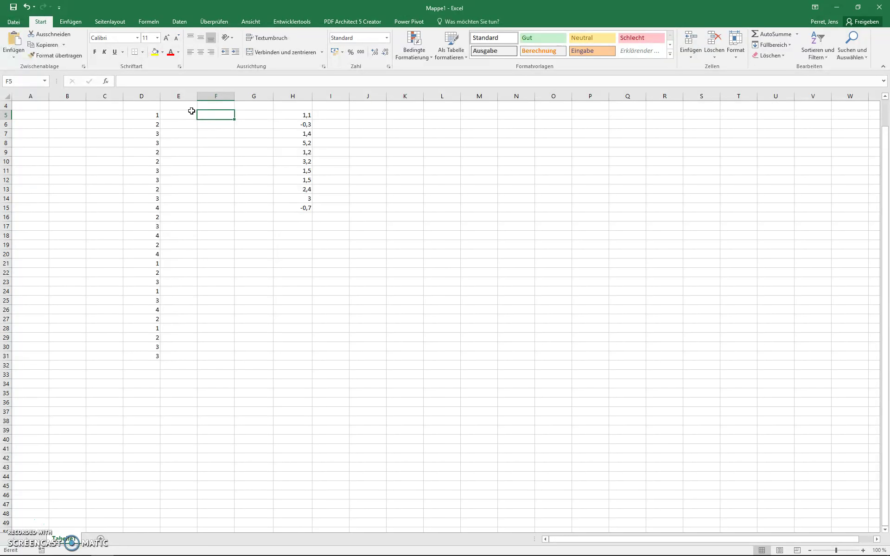
text(=SUMME)
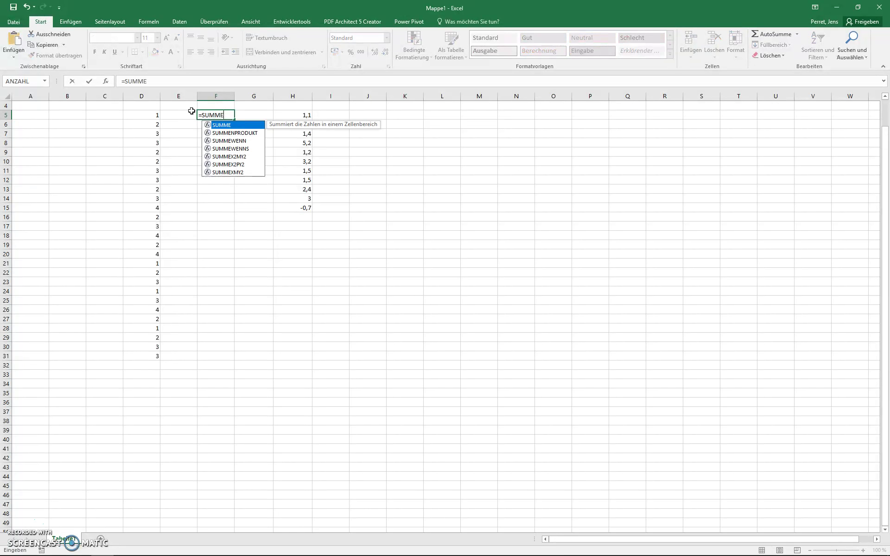
text(()
drag(157, 114, 157, 351)
text()/ANZAHL()
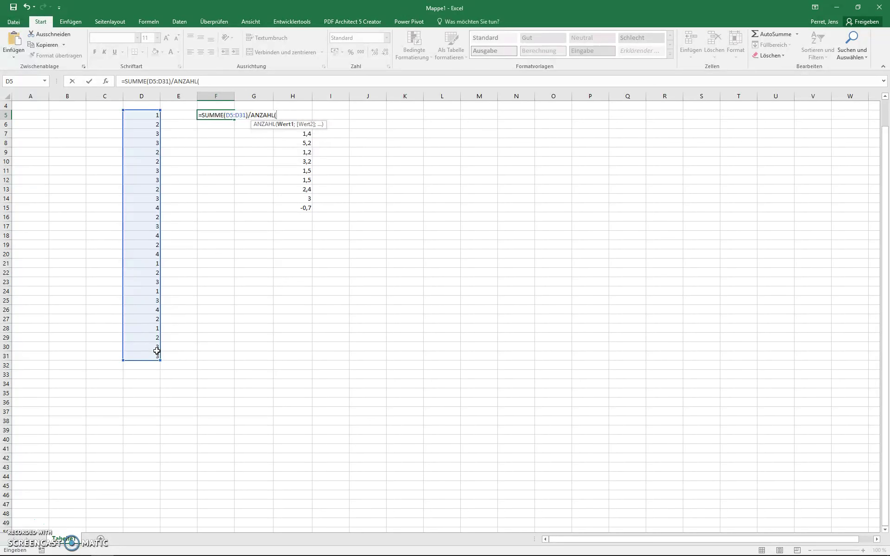
mouse_move(138, 115)
mouse_down()
mouse_move(143, 366)
mouse_move(145, 355)
mouse_up()
key(Return)
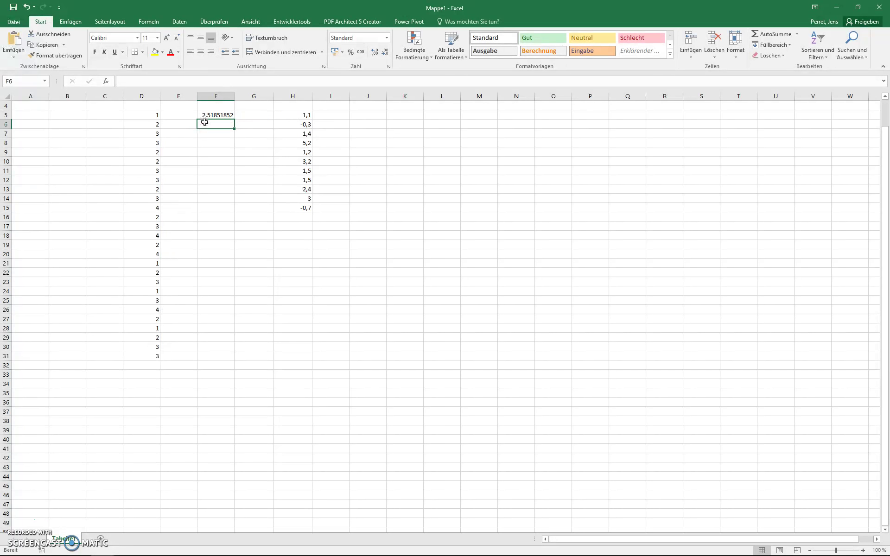
- Enter =MITTELWERT(D5:D31) in F6, fixing the mistyped bracket, to get 2,51851852
text(=MI)
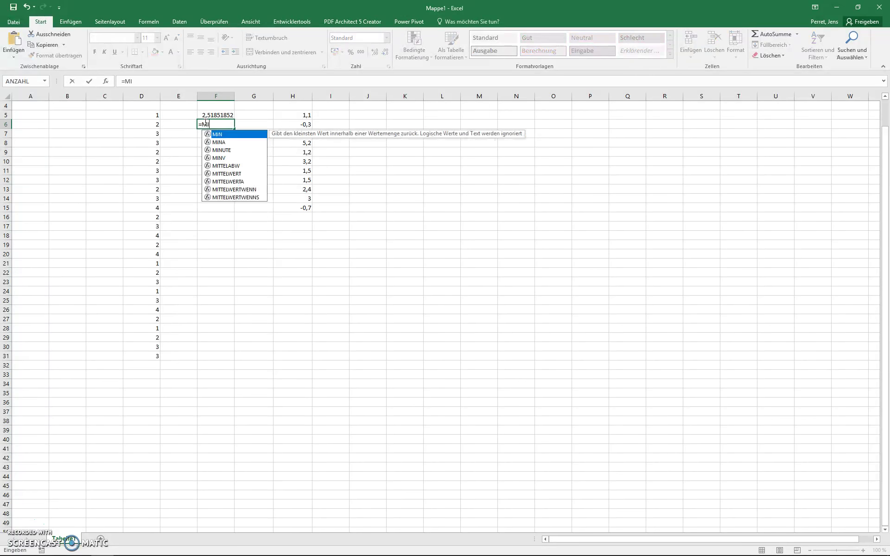
text(TTEL)
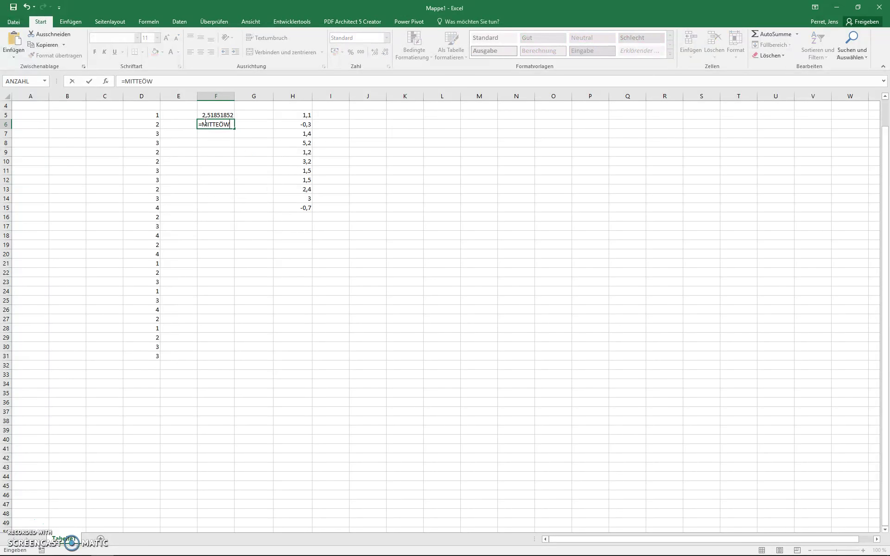
text(WERT)
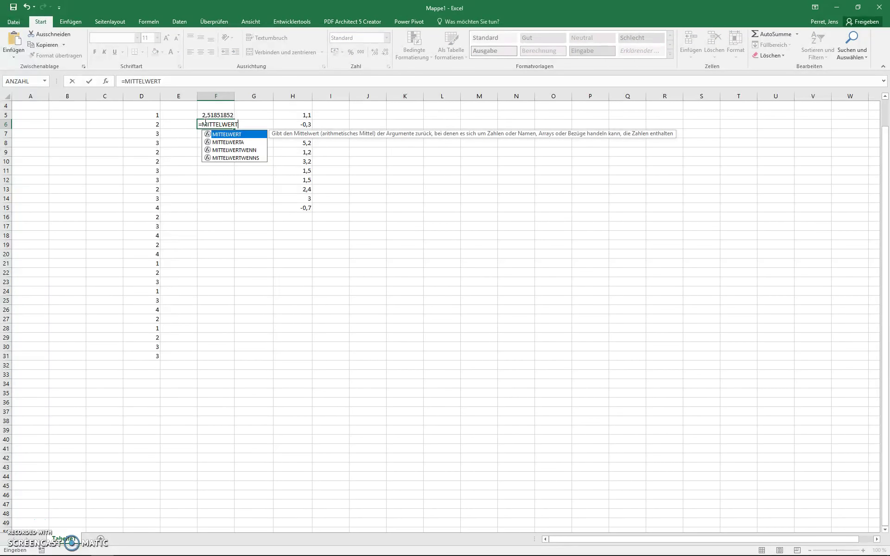
text())
key(BackSpace)
text(()
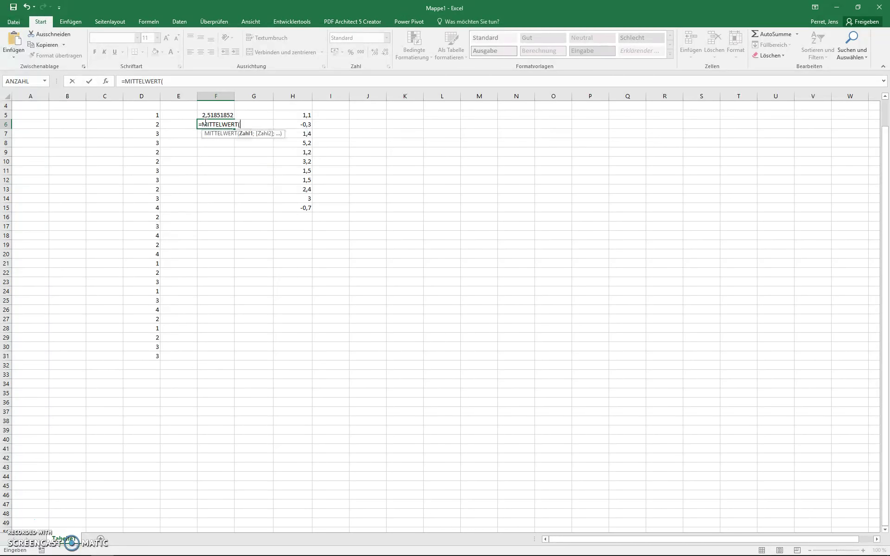
drag(155, 114, 132, 356)
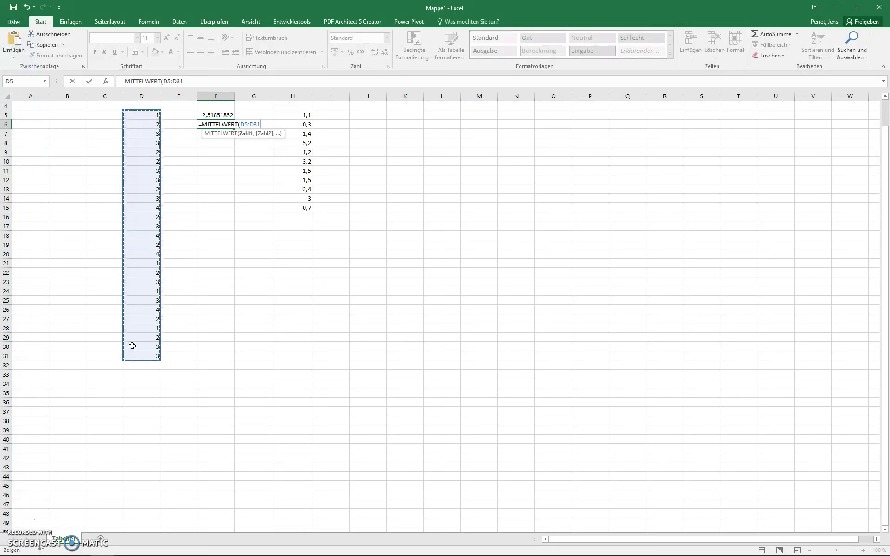
text())
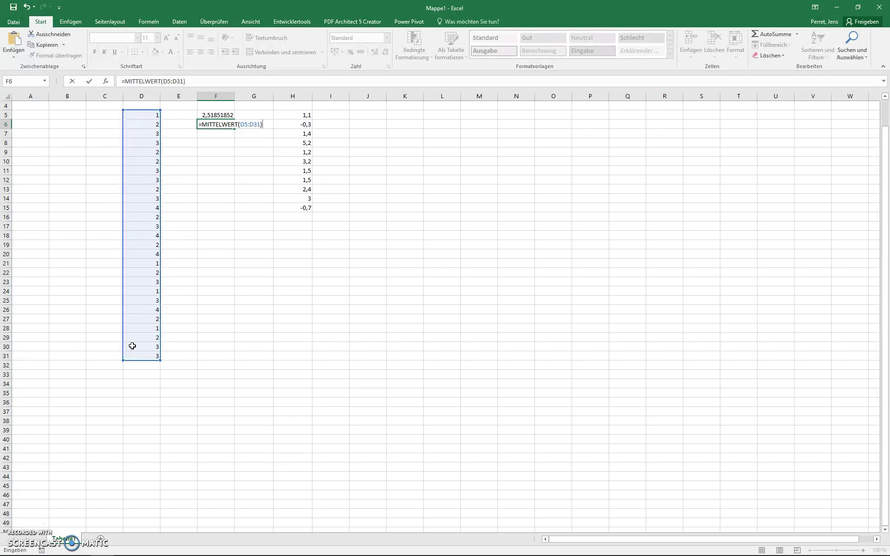
key(Return)
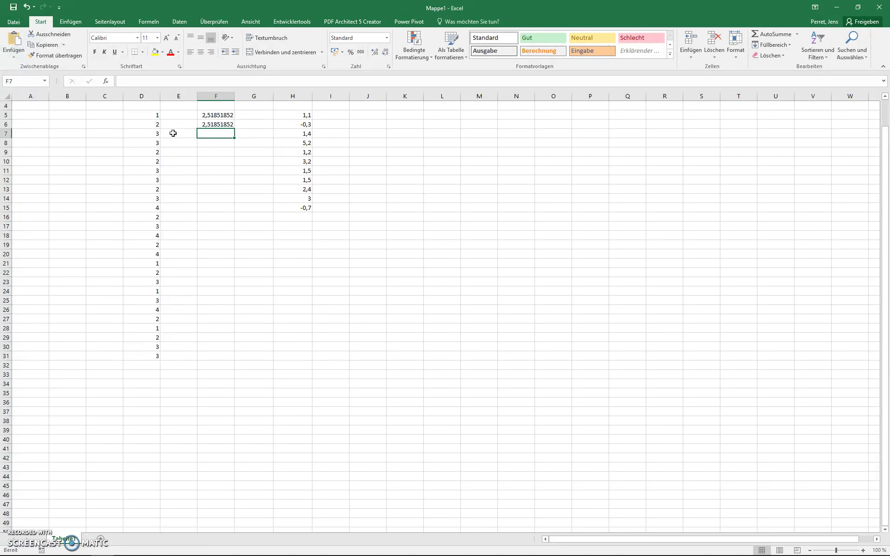
- Replace the 1 in D5 with the letter 'a'
click(158, 150)
click(158, 115)
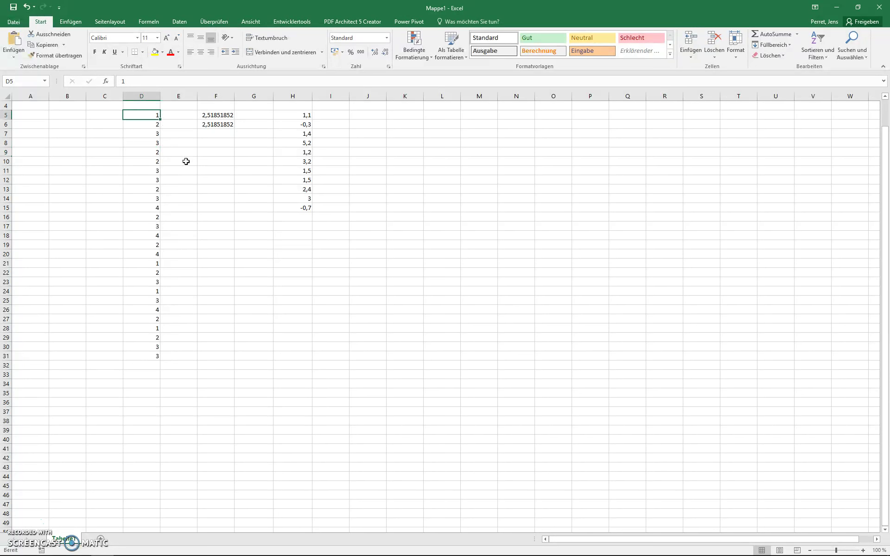
text(a)
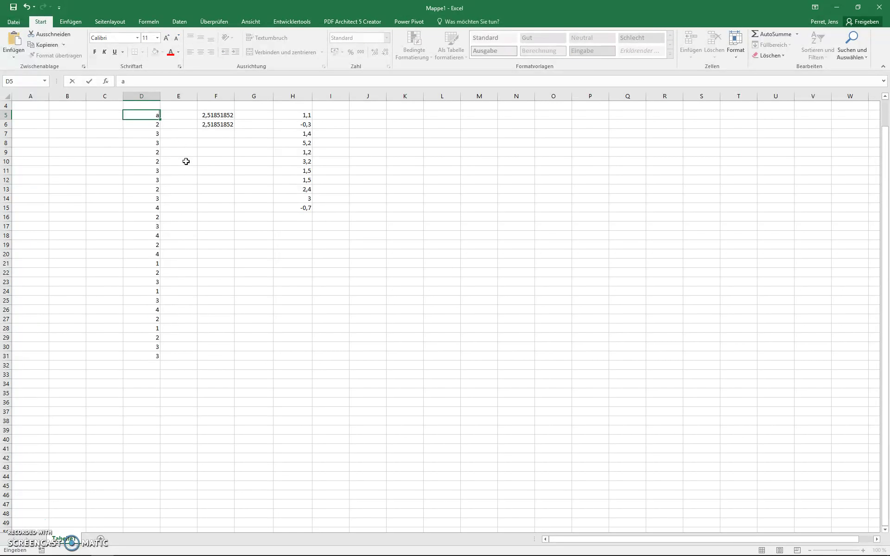
key(Return)
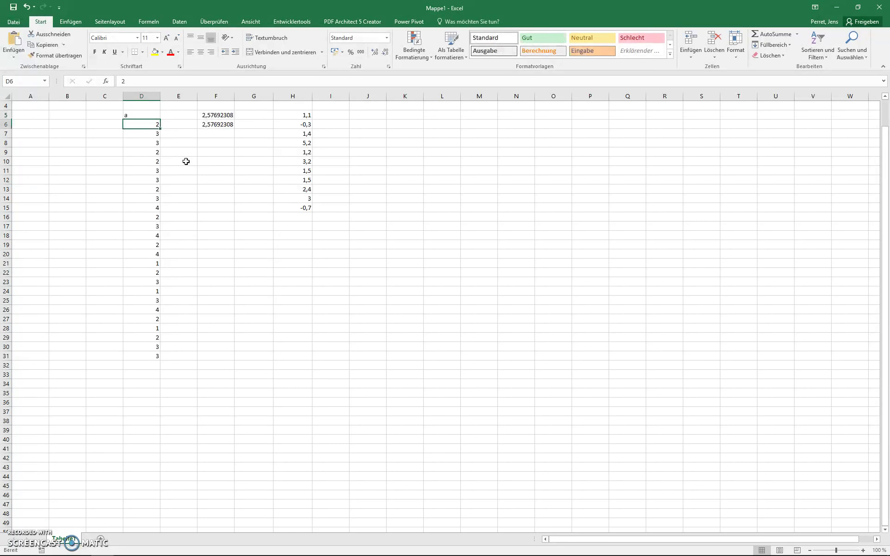
- Inspect the ranges of the F5 formula in the formula bar
key(Up)
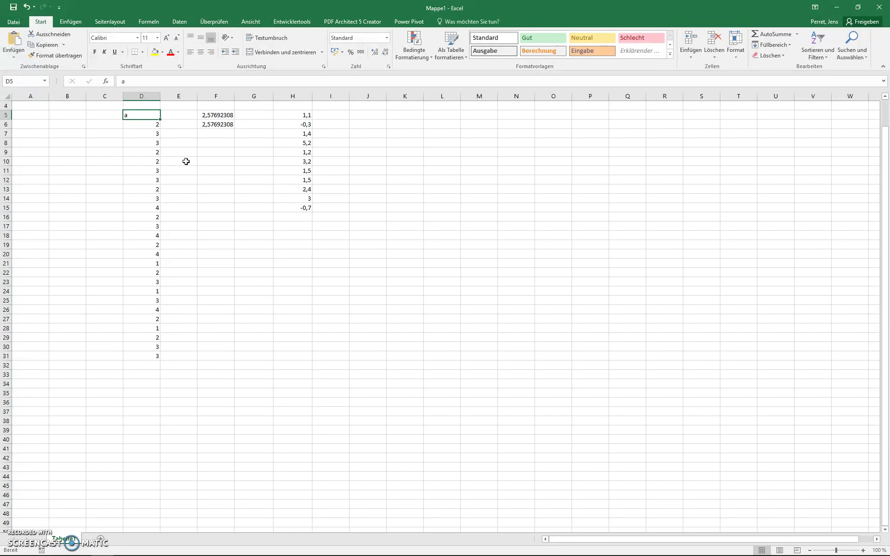
key(Right)
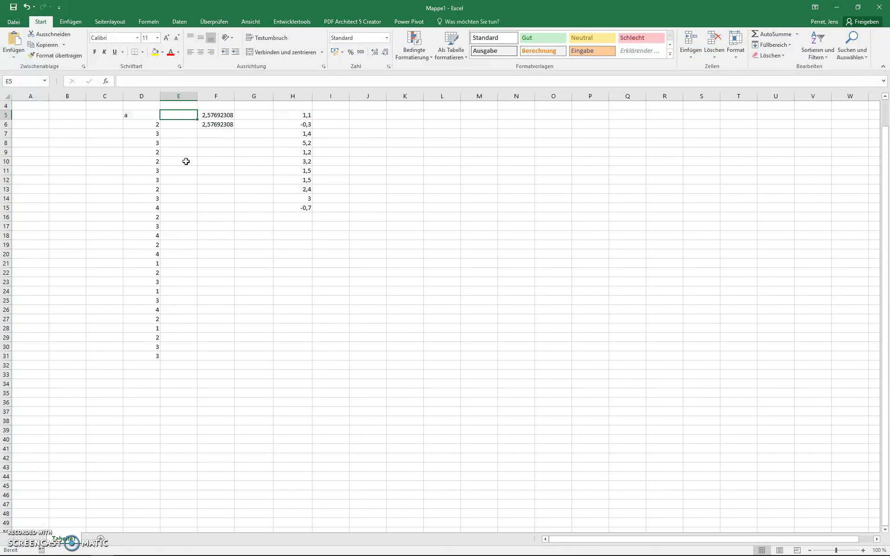
key(Right)
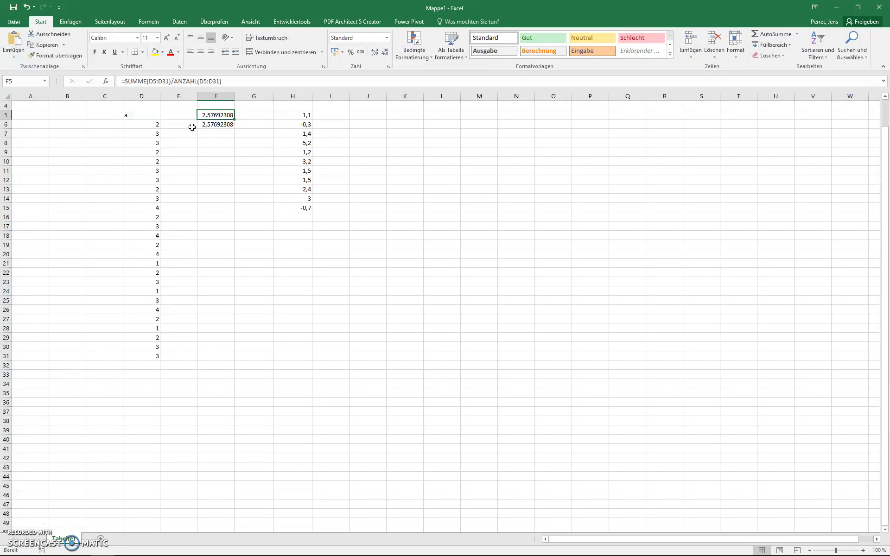
click(197, 81)
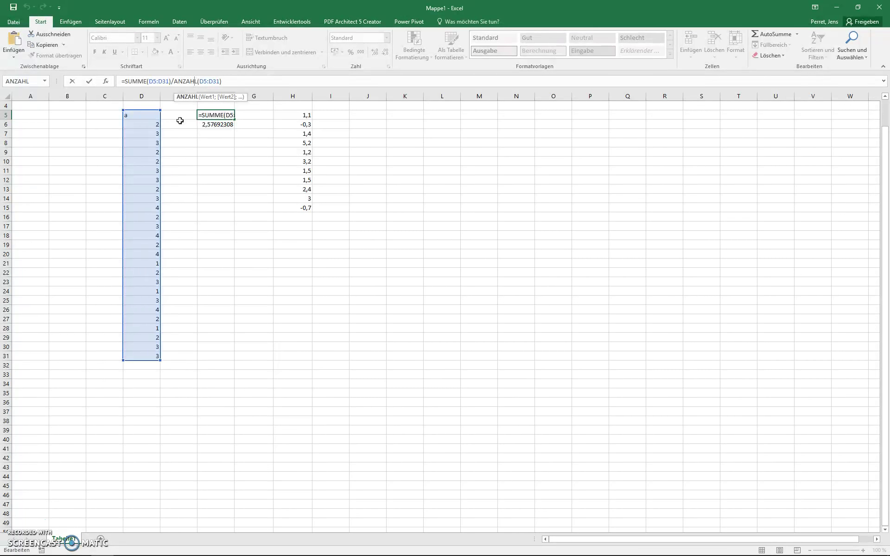
- Leave F5 unchanged, clear the 'a' from D5 and re-enter the value 1
key(Return)
key(Up)
key(Left)
key(Left)
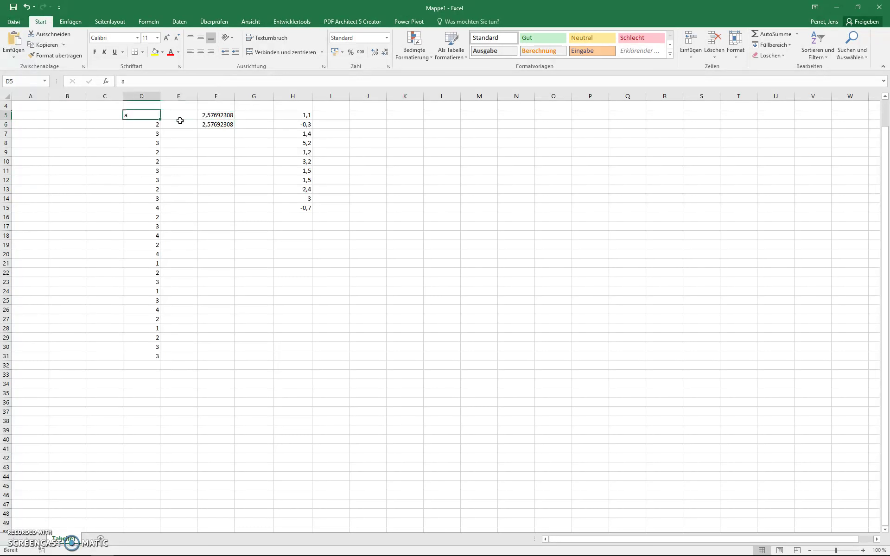
key(BackSpace)
key(Return)
key(Up)
text(1)
key(Return)
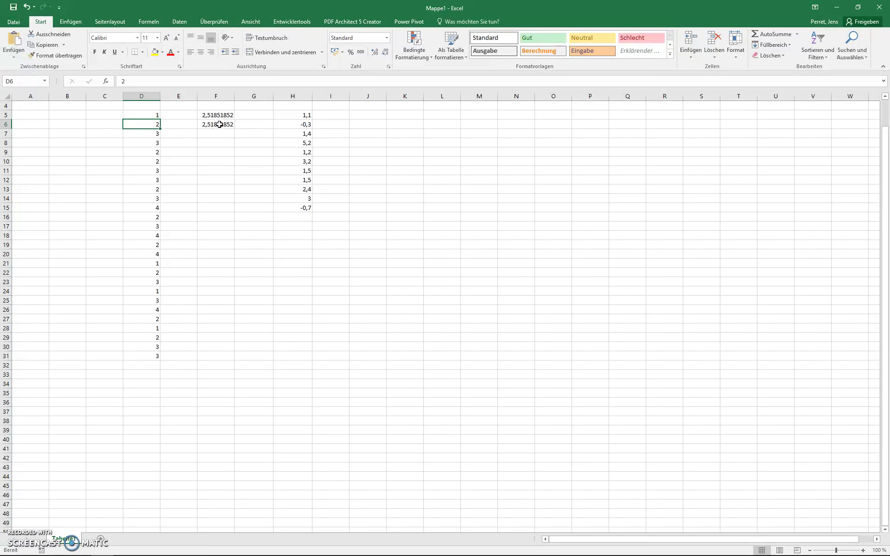
click(220, 115)
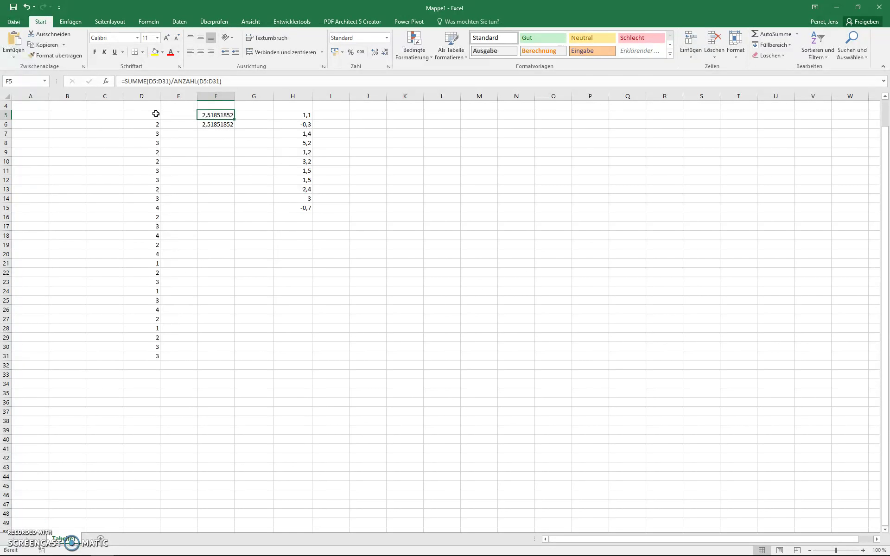
click(213, 134)
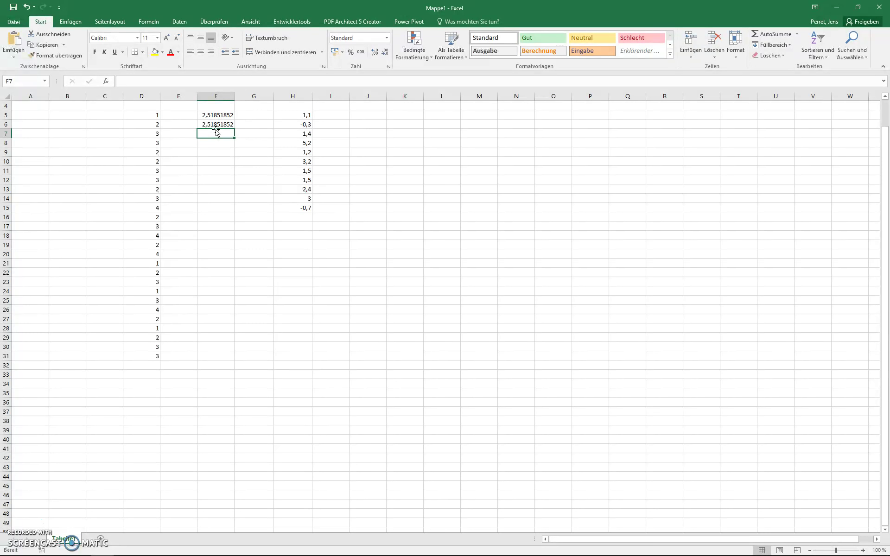
- Enter =MITTELWERT(H5:H15) in J5 (1,77272727) and begin a GEOMITTEL entry in J7
click(353, 114)
text(=mittelwert()
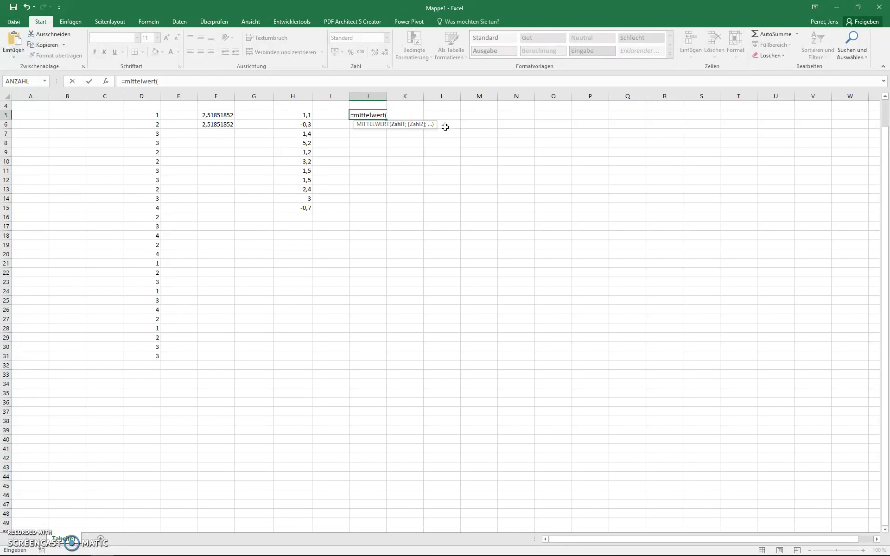
drag(308, 115, 304, 209)
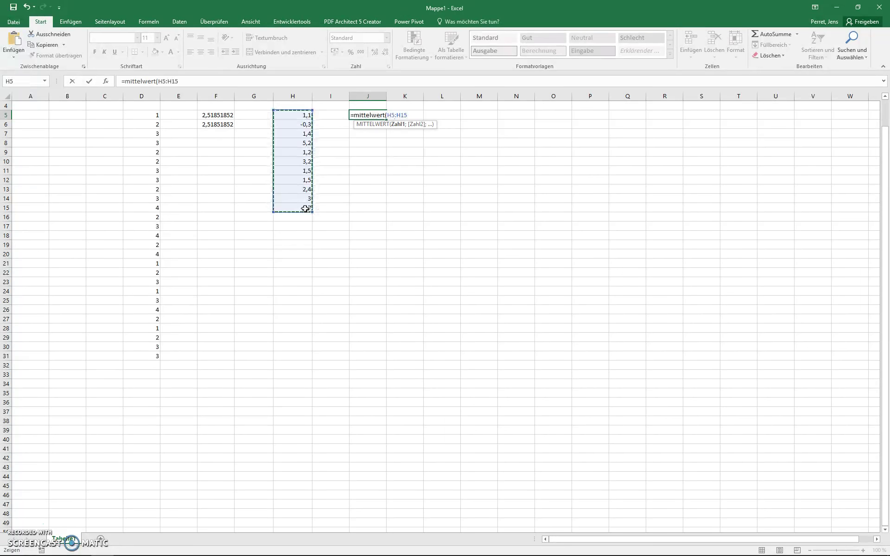
key(Return)
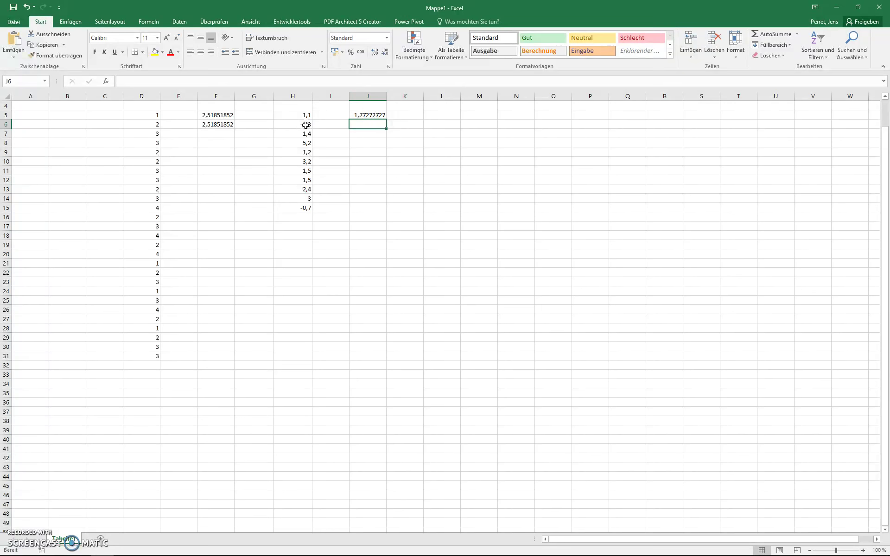
click(378, 133)
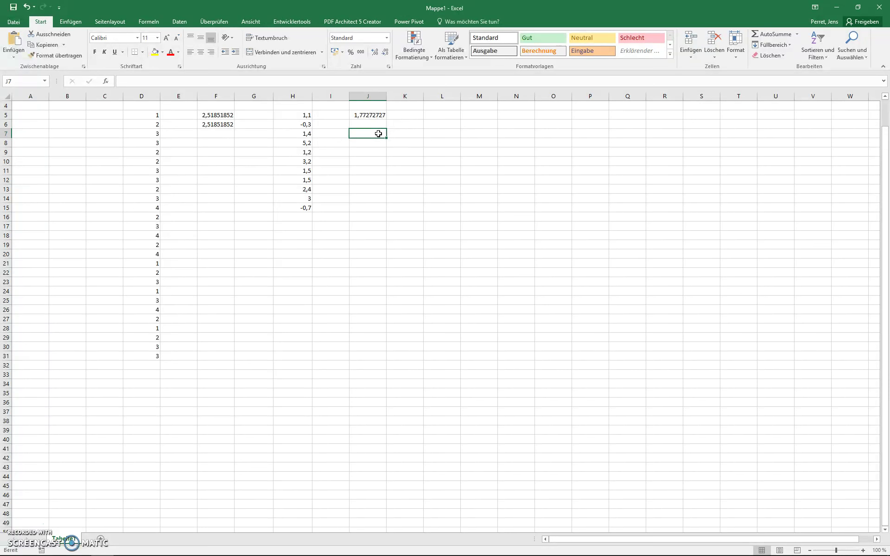
text(=)
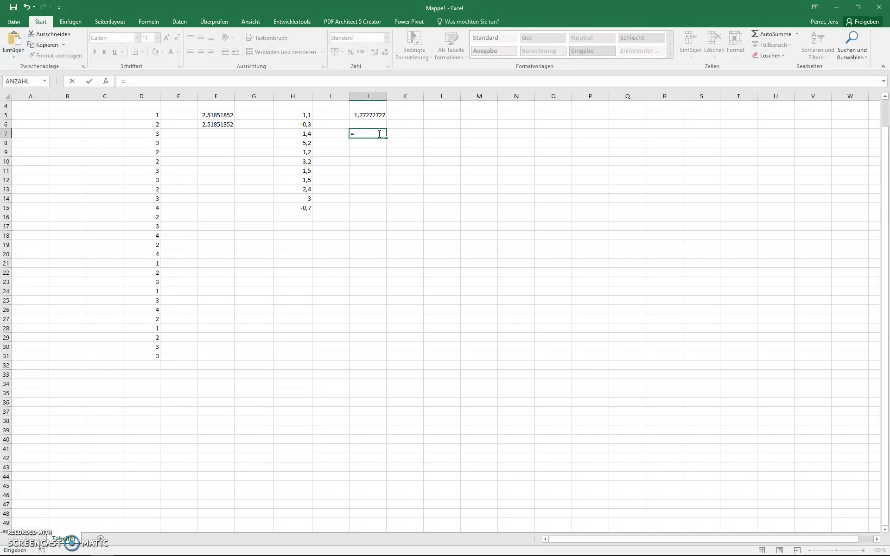
text(geomittel)
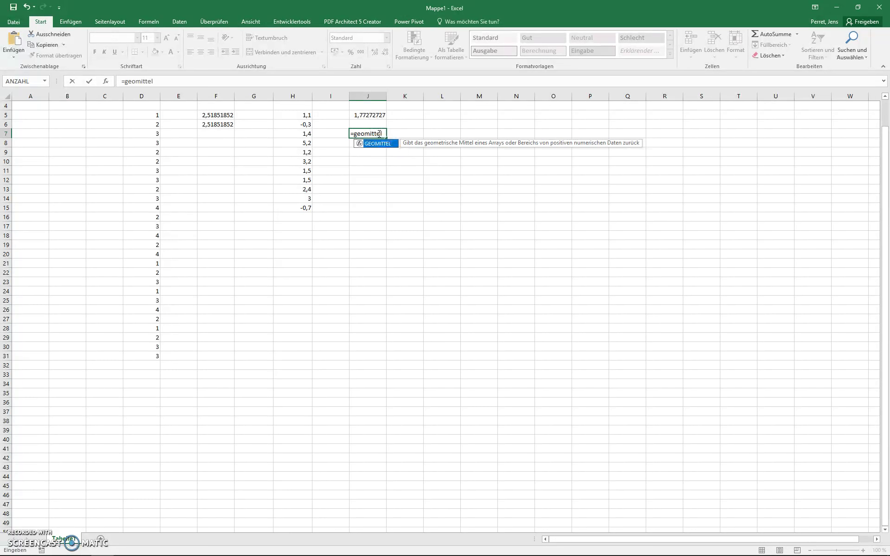
- Discard the half-typed =geomittel in J7 and review the H5:H15 percentages
key(BackSpace)
key(BackSpace)
key(BackSpace)
key(BackSpace)
key(BackSpace)
key(BackSpace)
key(Return)
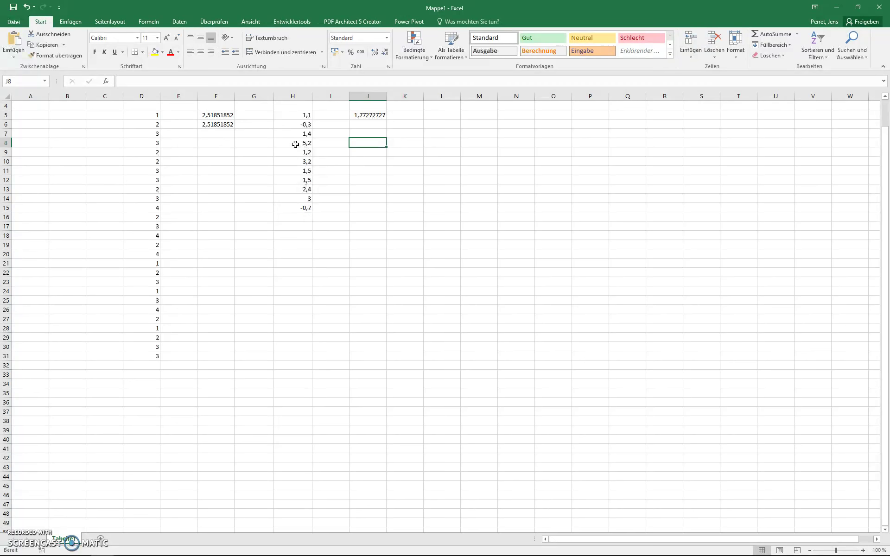
click(295, 124)
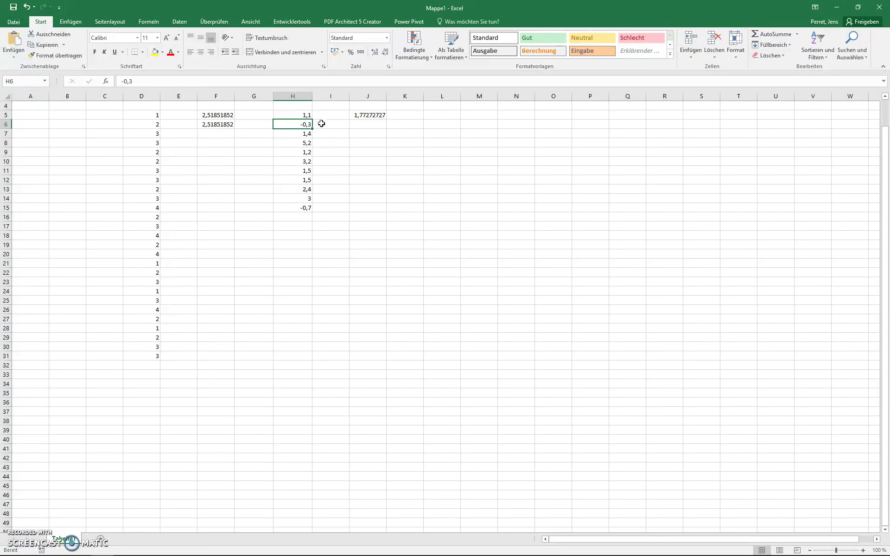
click(326, 114)
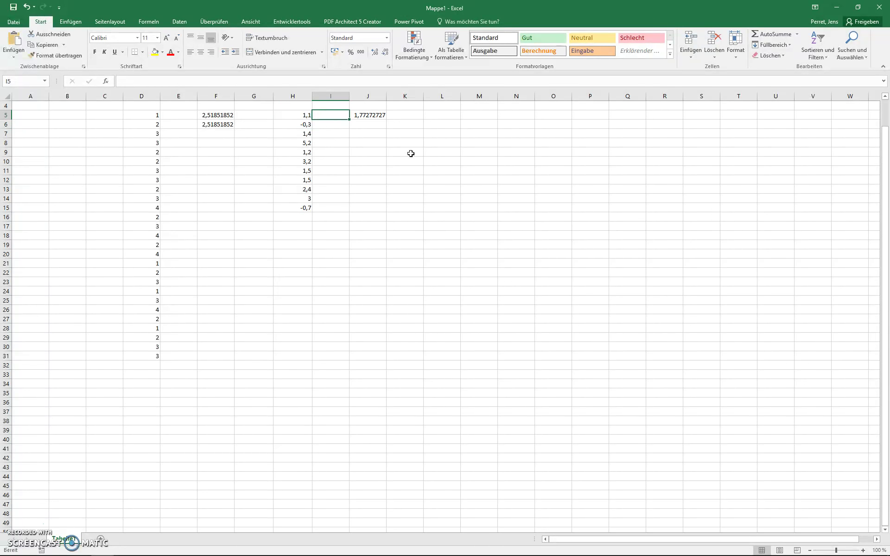
drag(286, 117, 288, 208)
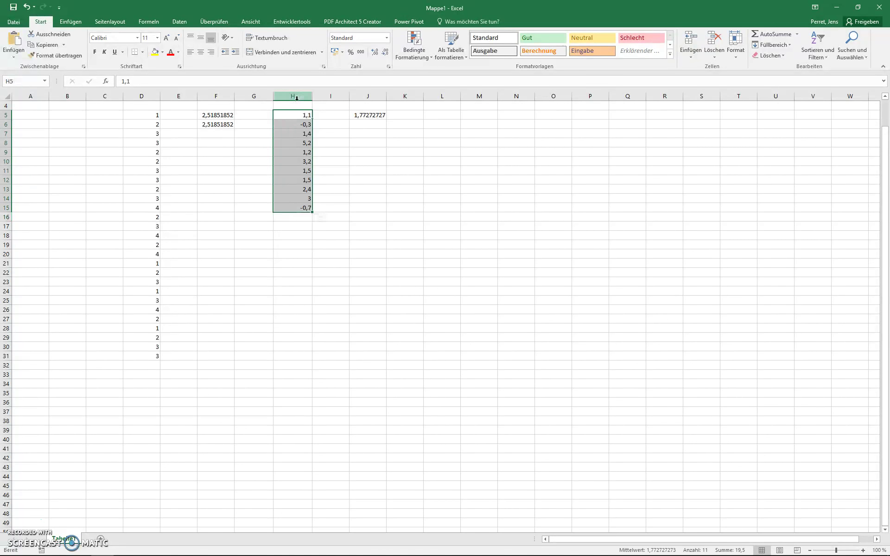
click(329, 113)
- Fill I5:I15 with growth factors =1+H5/100, ranging from 1,011 to 0,993
text(=)
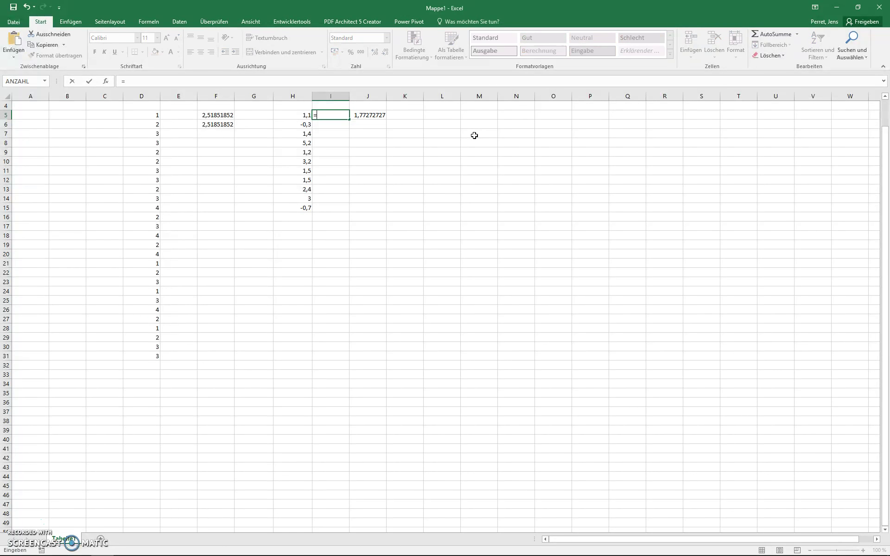
text(1+)
click(309, 112)
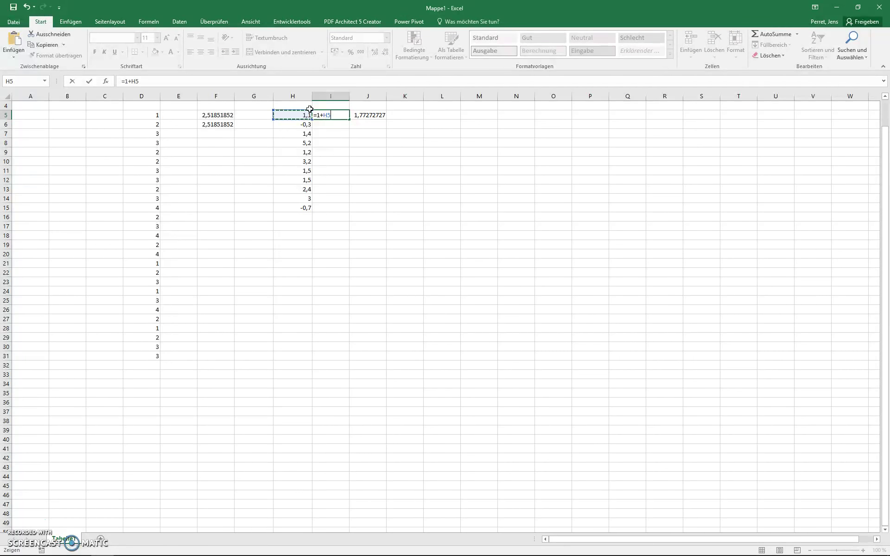
text(/100)
key(Return)
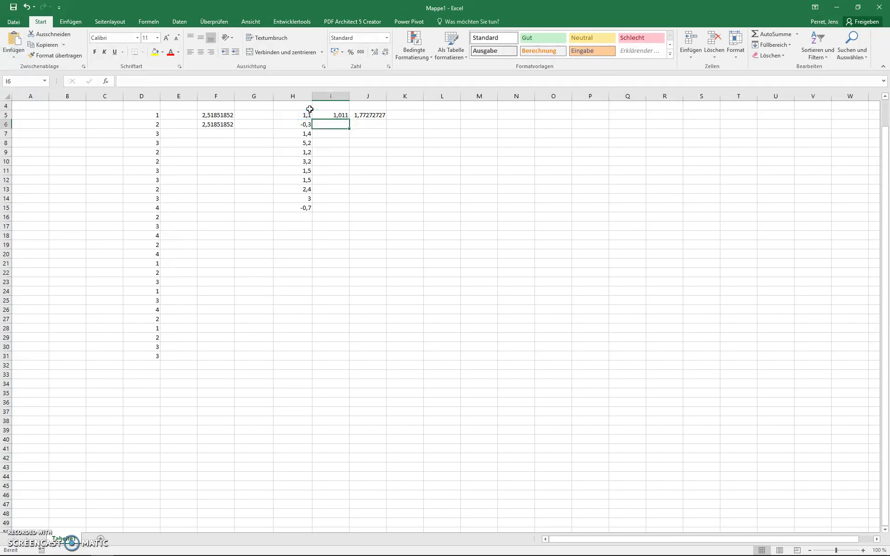
click(334, 114)
drag(349, 120, 348, 207)
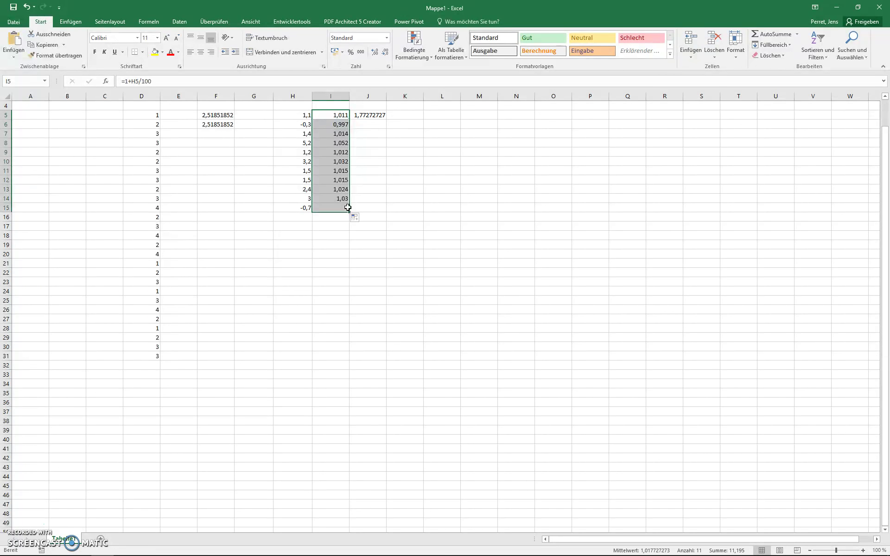
click(375, 135)
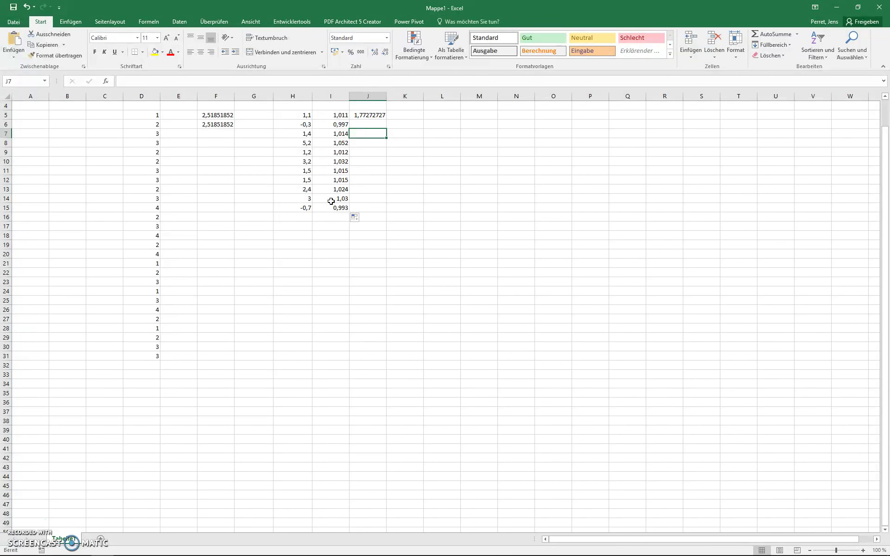
- Enter =GEOMITTEL(I5:I15)-1 in J7
text(=GEO)
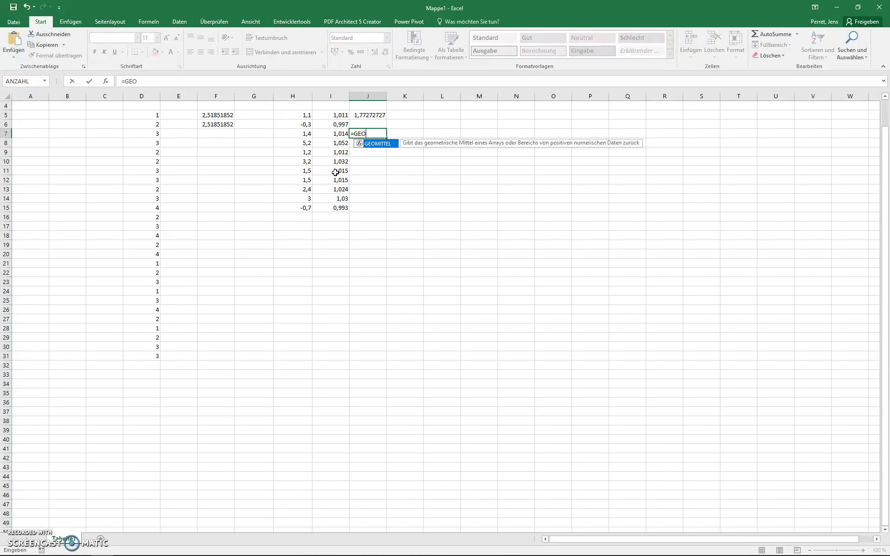
text(mittel()
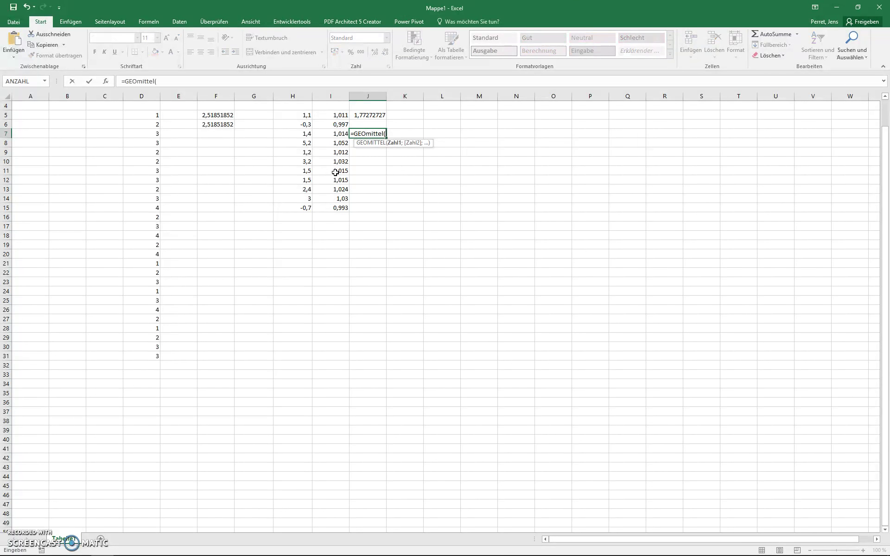
drag(337, 115, 334, 205)
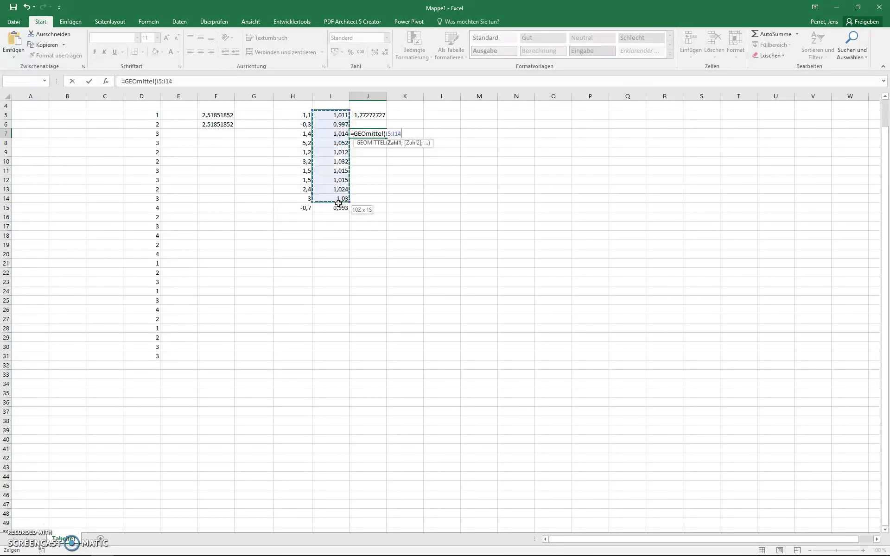
key(ctrl+Return)
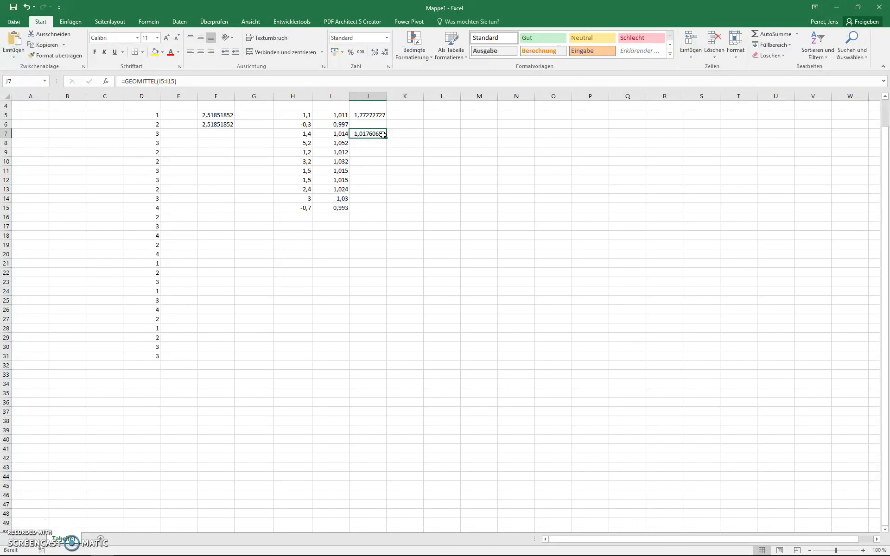
click(191, 81)
text(-1)
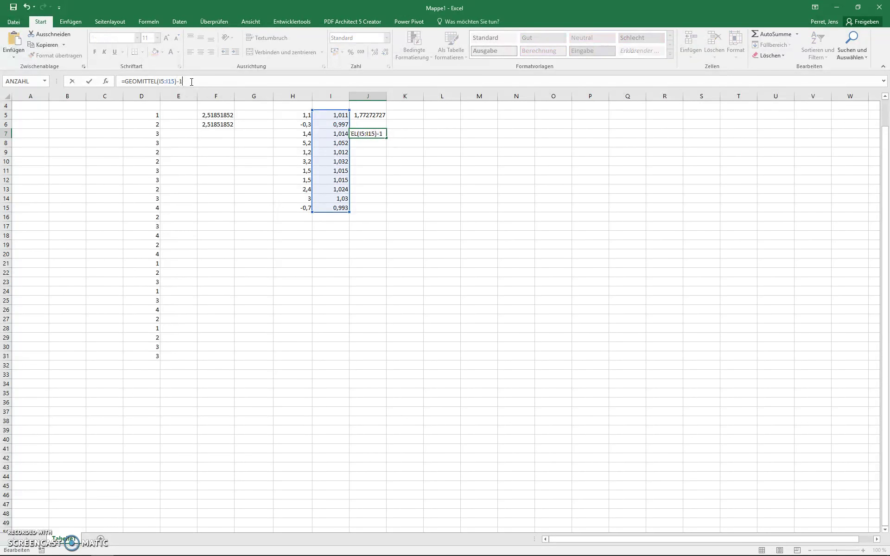
key(ctrl+Return)
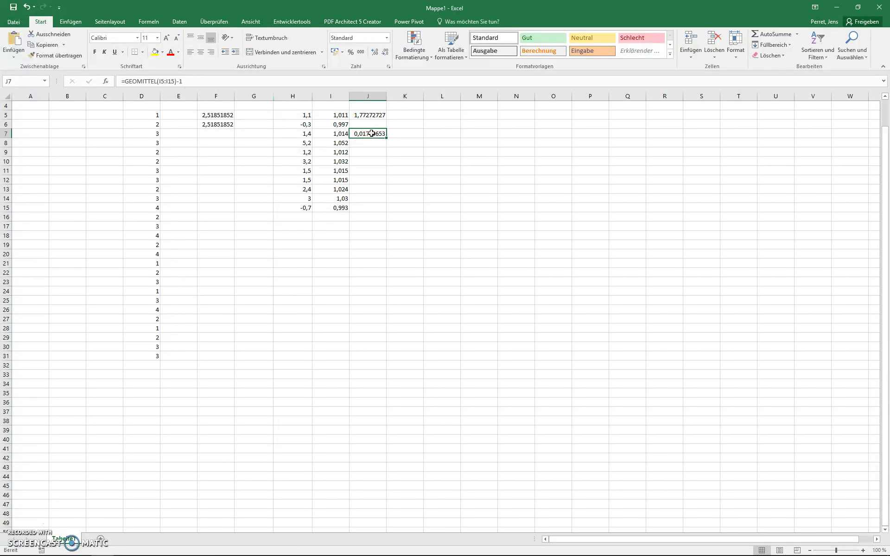
- Multiply the J7 formula by 100 to show the growth rate 1,76065291 percent
click(126, 81)
text(100)
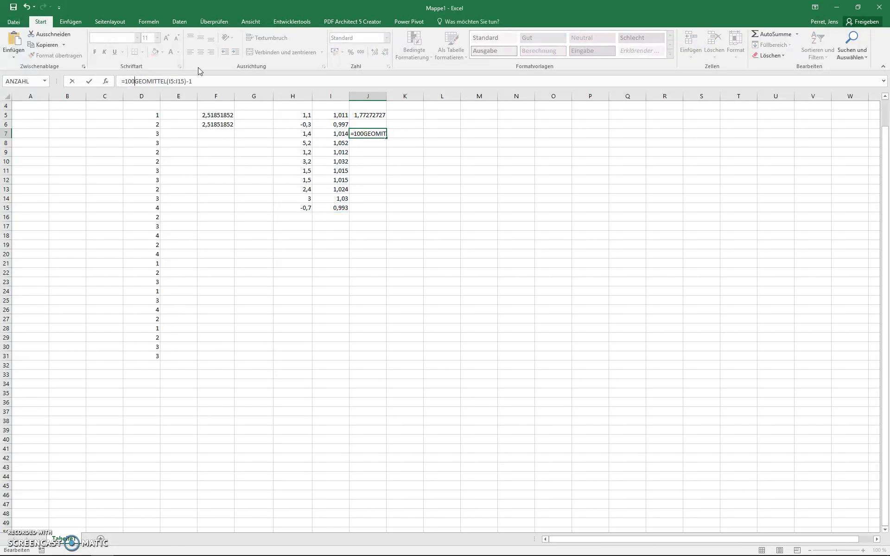
text(()
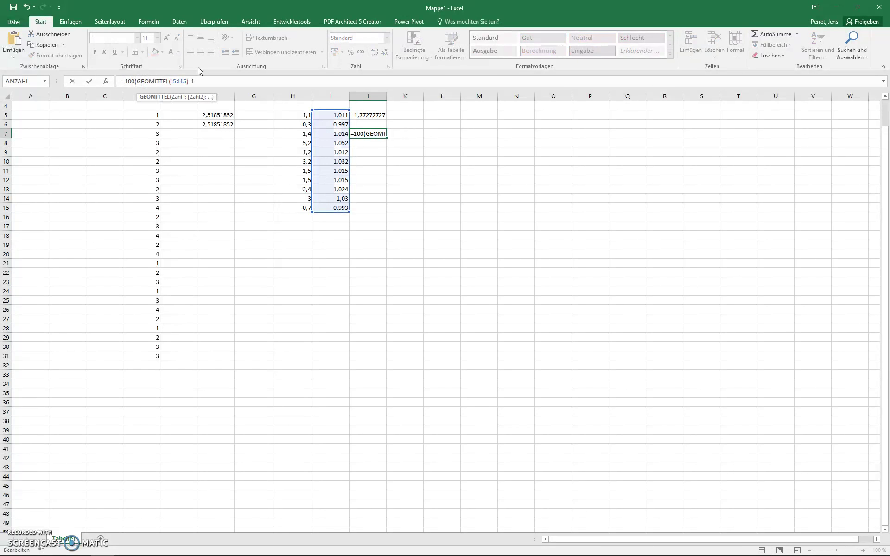
key(End)
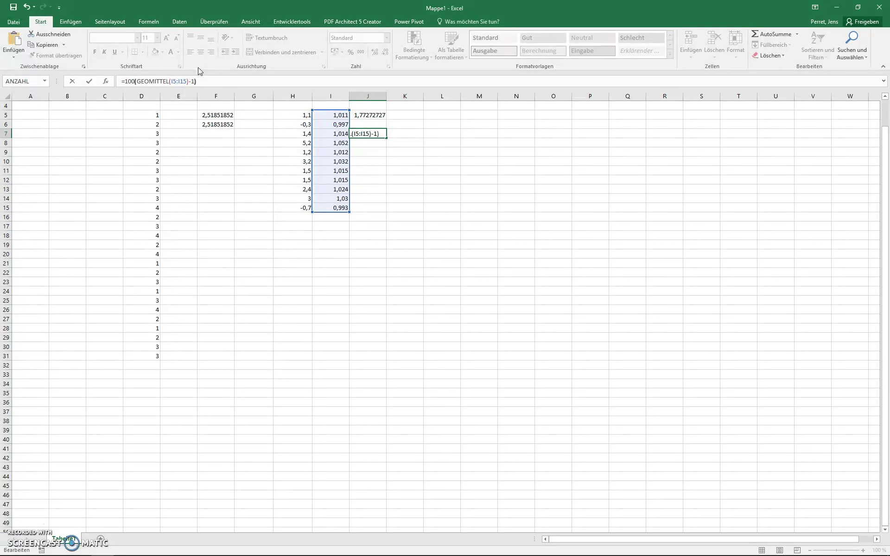
key(Home)
key(Right)
key(Return)
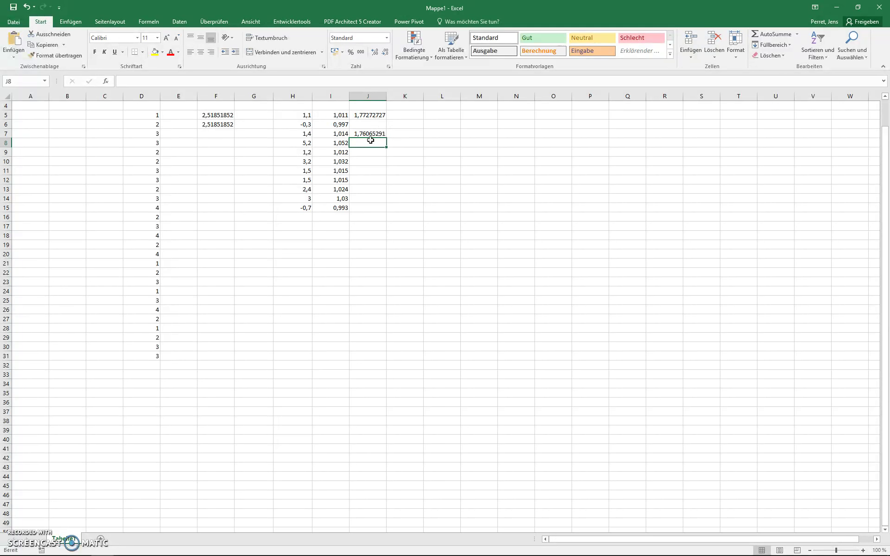
click(374, 114)
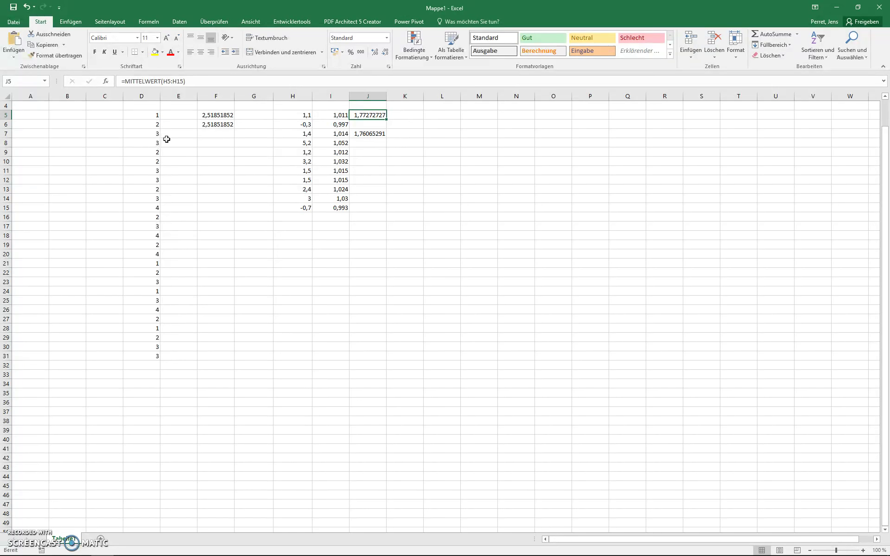
- Enter =HARMITTEL(D5:D31) in F9, returning 2,1038961
click(207, 150)
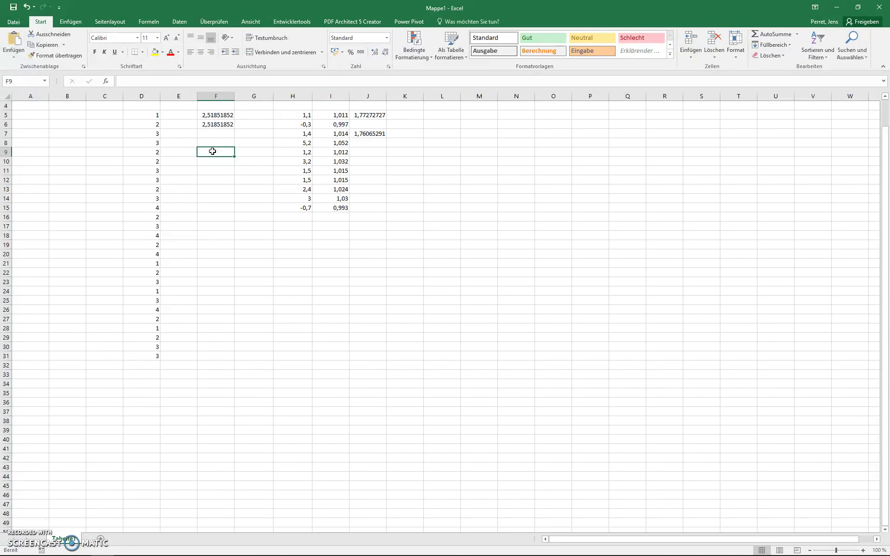
text(=ha)
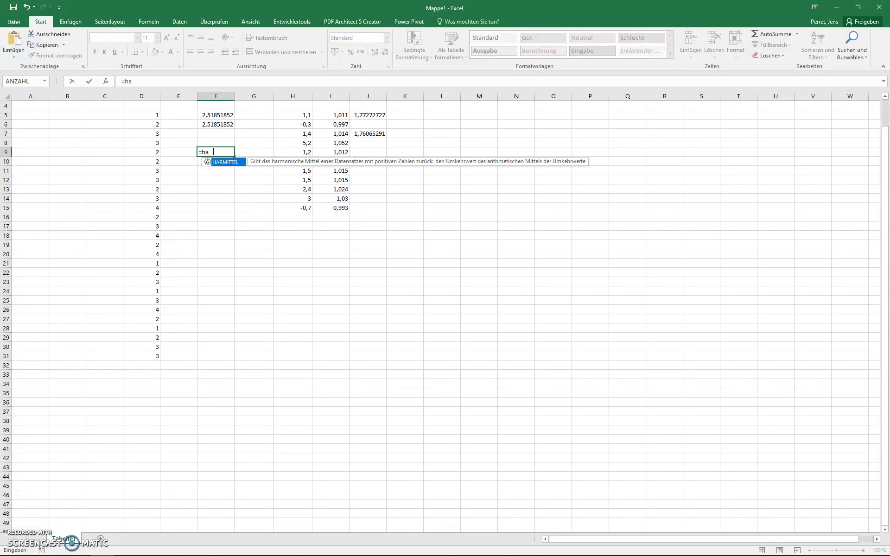
text(rmittel()
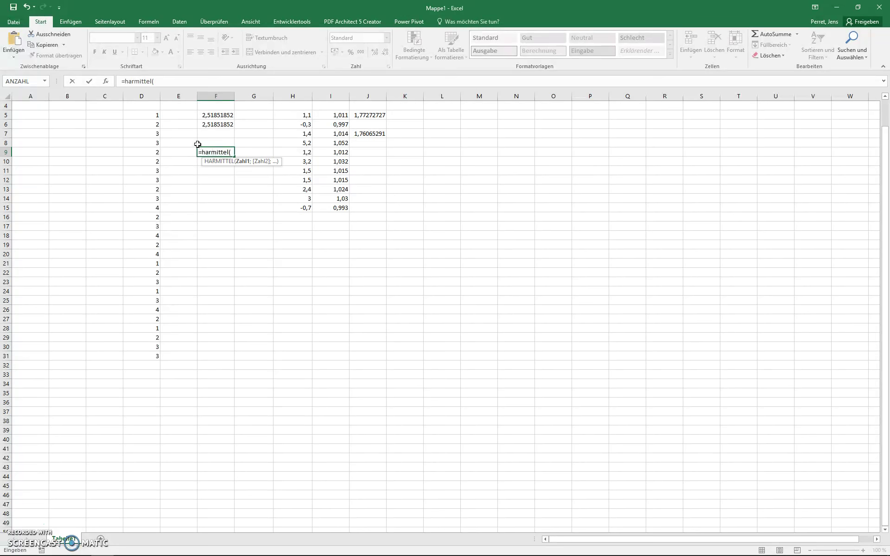
mouse_move(152, 117)
mouse_down()
mouse_move(107, 308)
mouse_move(145, 356)
mouse_up()
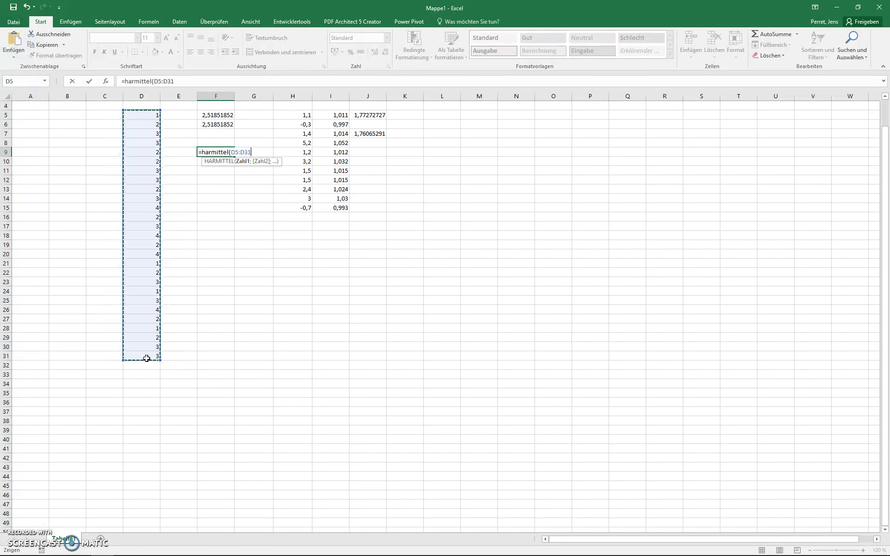
key(Return)
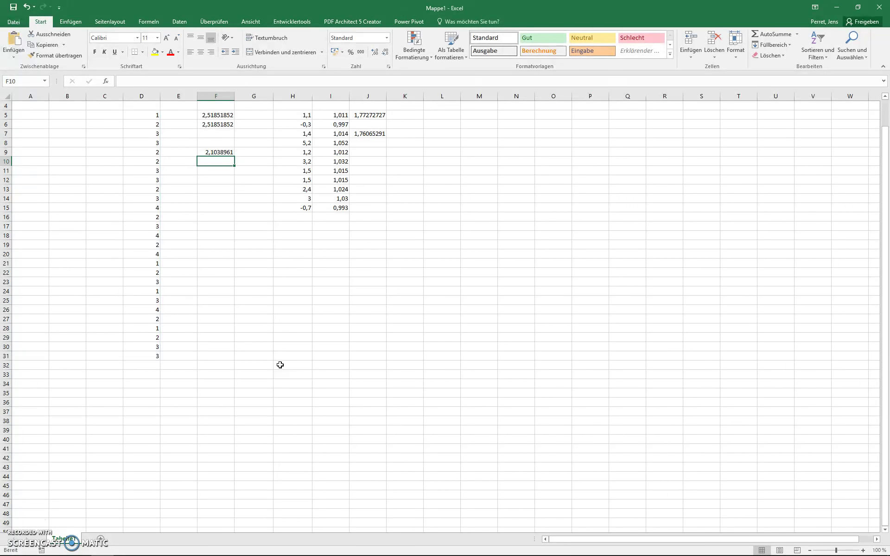